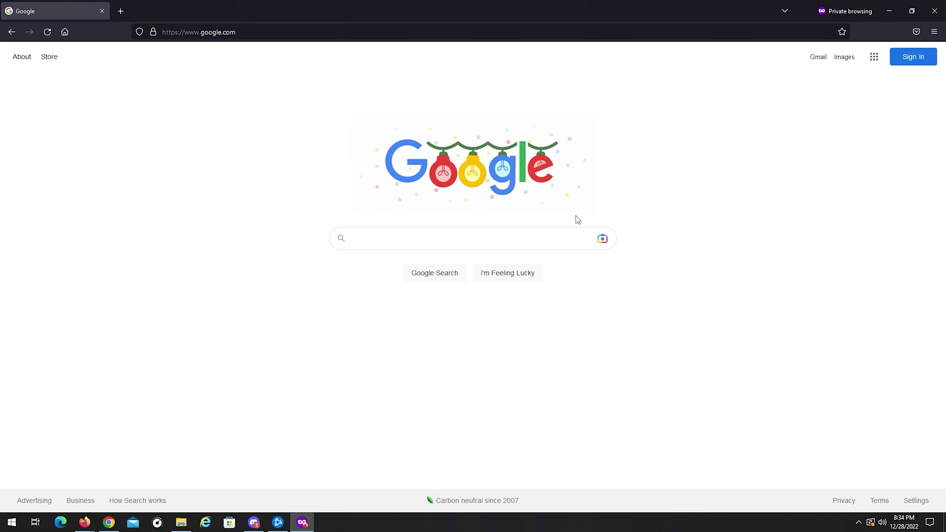
Search for 'obs teleport plugin', open its OBS Forums page, and download obs-teleport.zip (0.6.1)
click(537, 238)
text(obs teleport plugin)
key(Return)
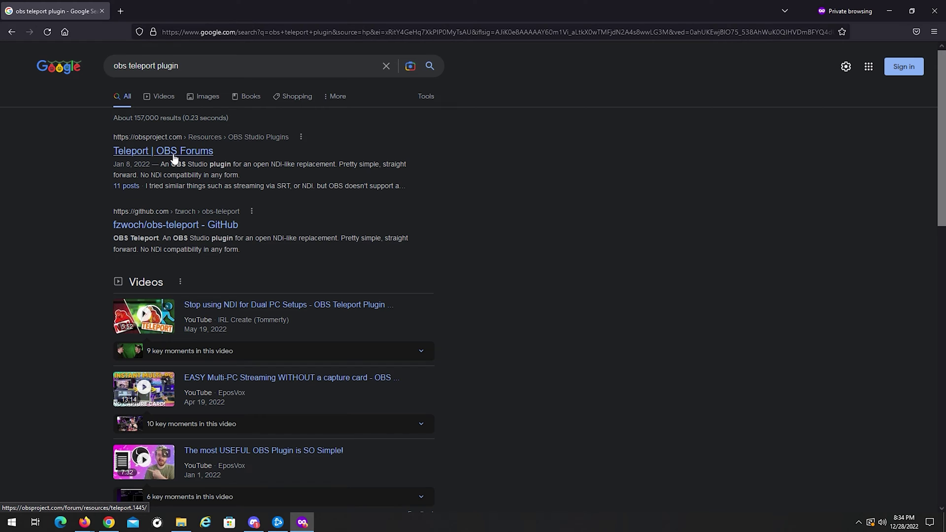
click(173, 151)
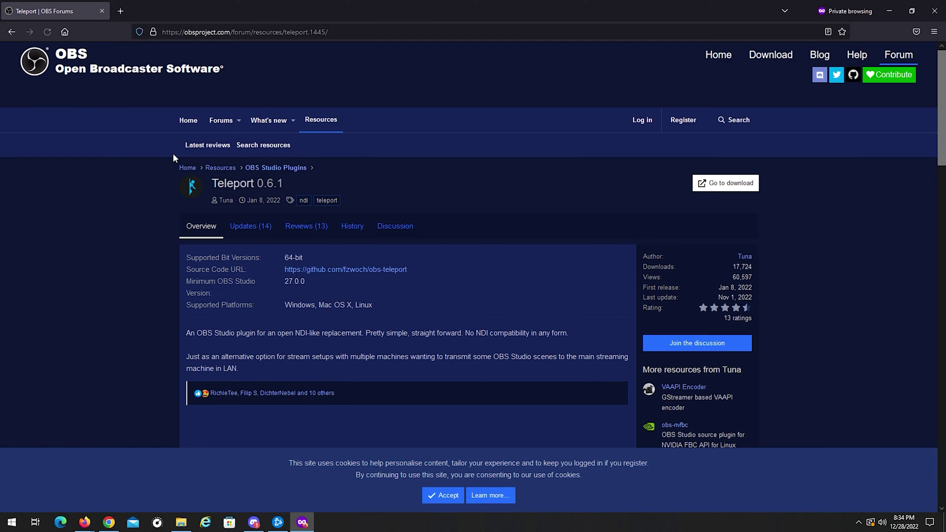
click(725, 187)
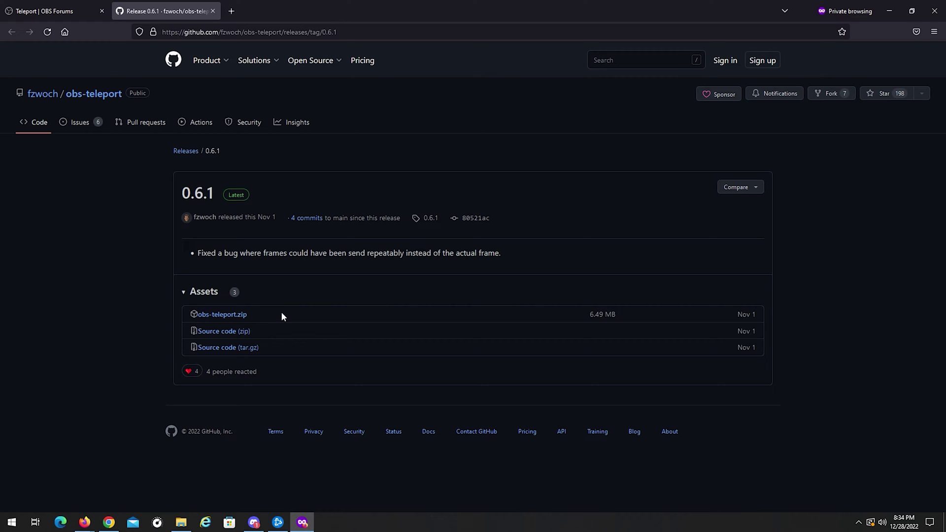
click(229, 316)
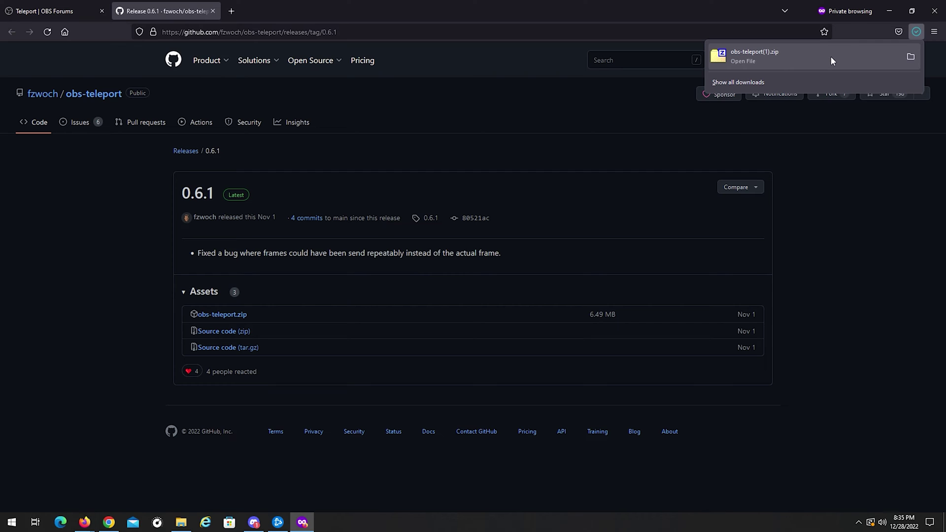
Extract the obs-teleport.zip archive with 7-Zip into Downloads\teleport 2
click(789, 58)
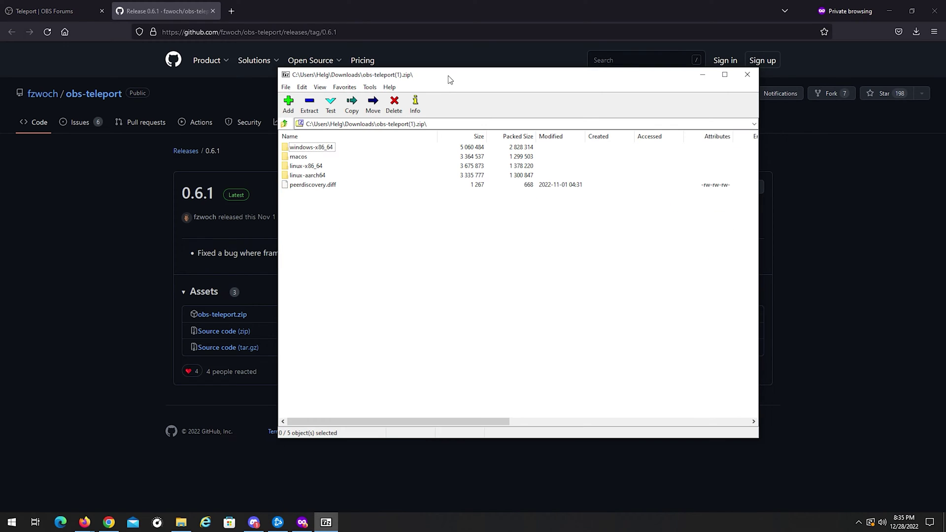
click(310, 104)
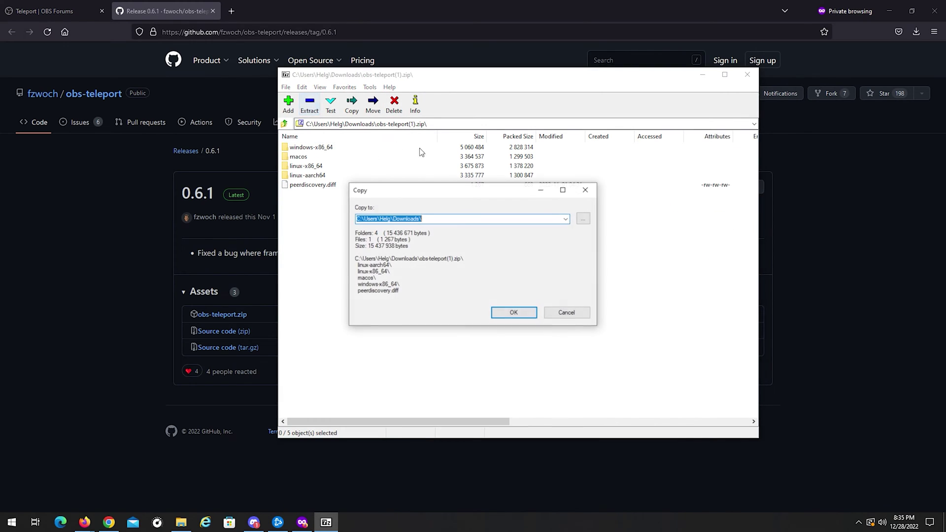
click(584, 219)
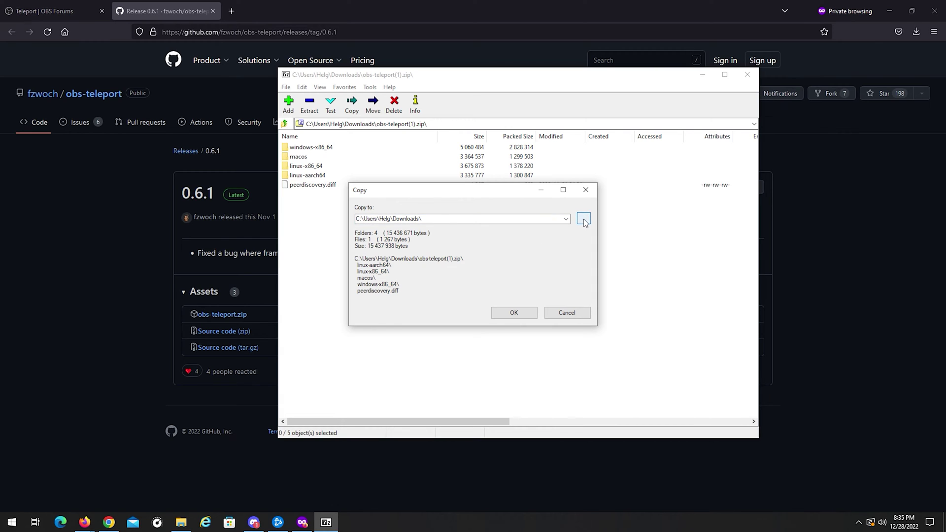
click(513, 313)
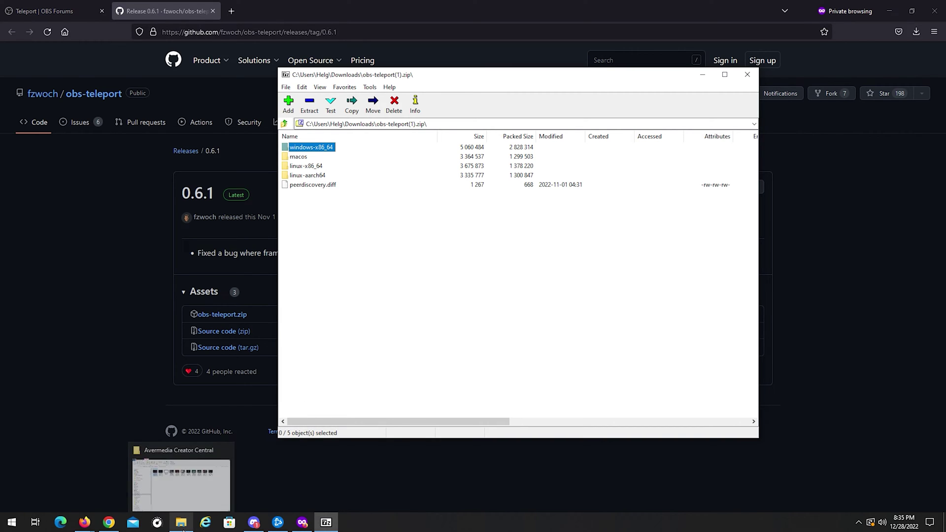
Run Teleport.exe from the extracted windows-x86_64 folder
click(179, 473)
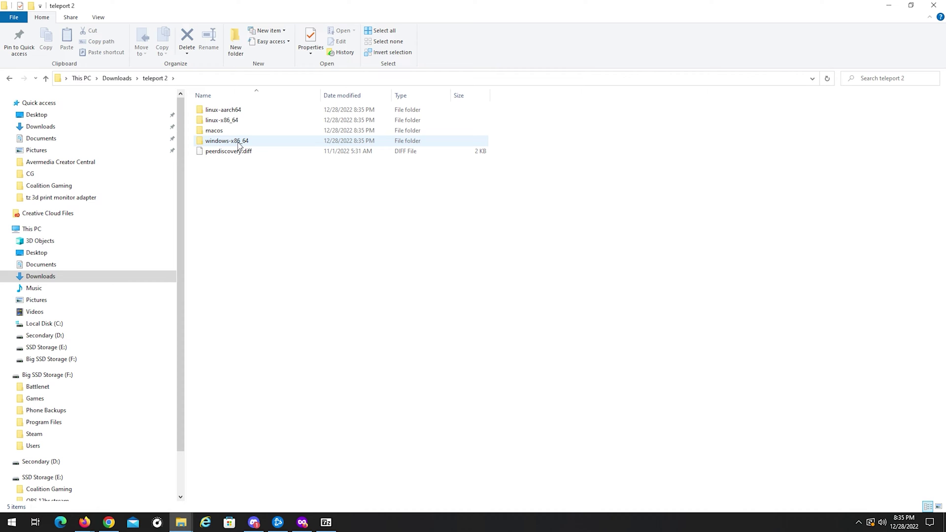
double_click(252, 144)
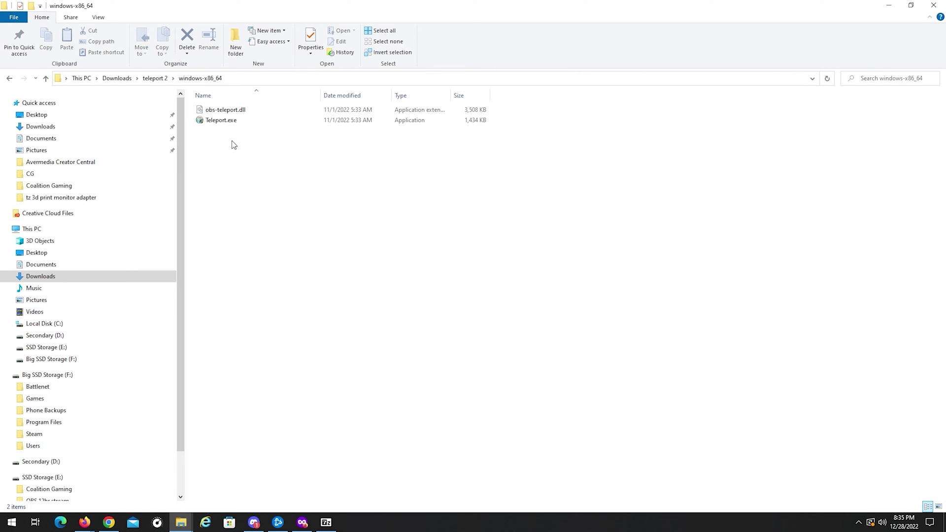
double_click(239, 121)
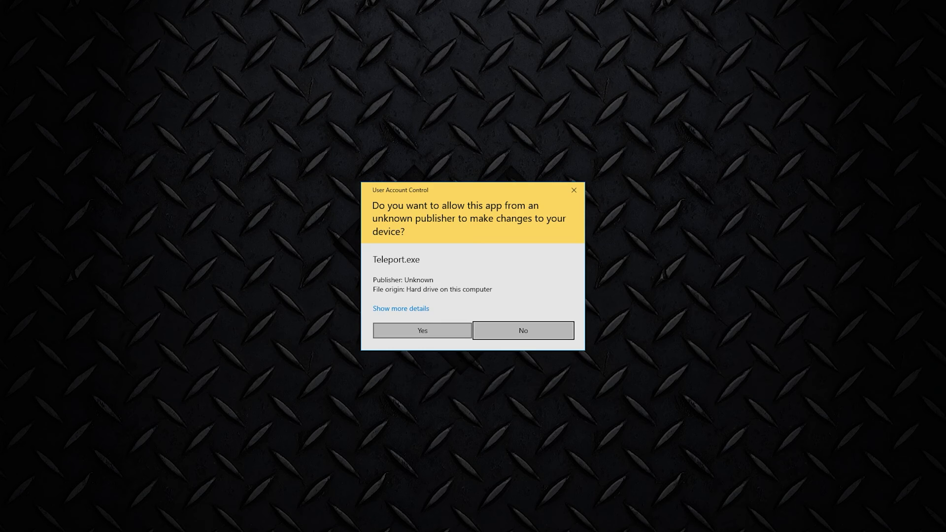
Install the Teleport plugin into the default OBS plugins folder, then close the installer and Explorer
click(422, 330)
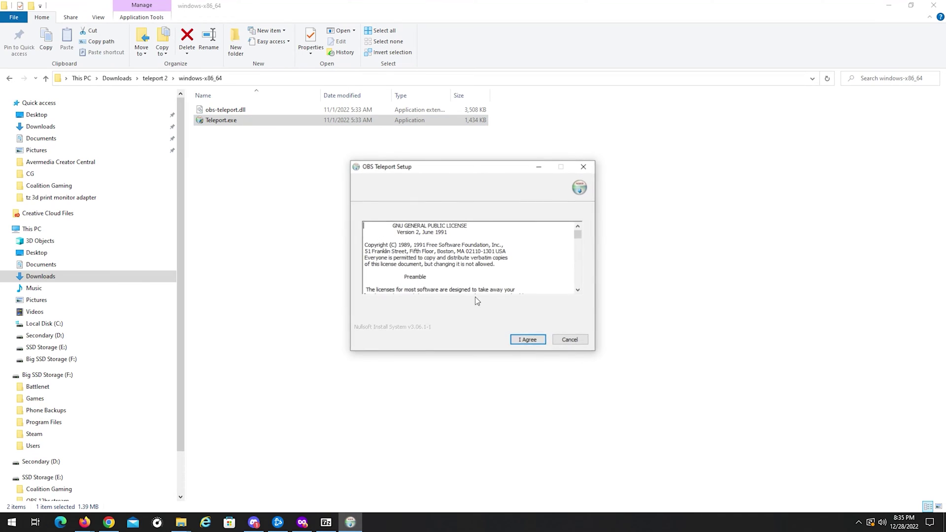
click(527, 339)
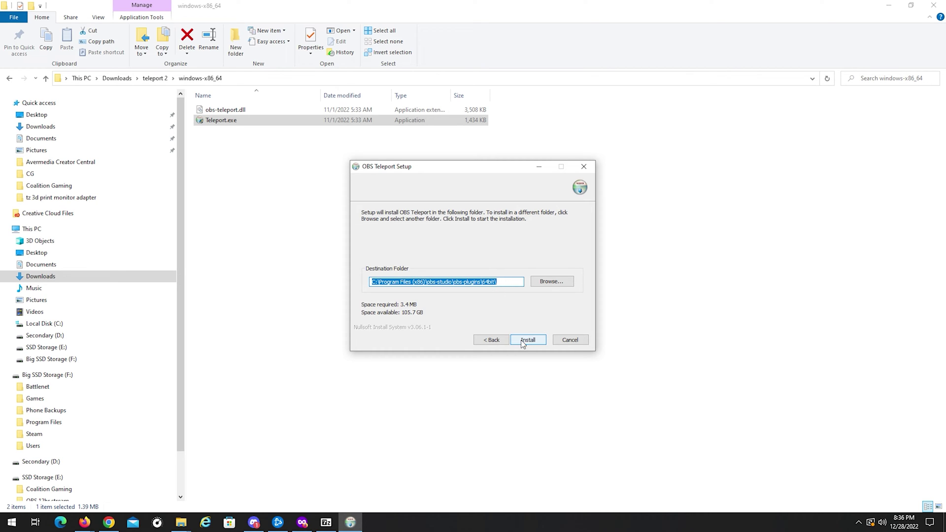
click(522, 341)
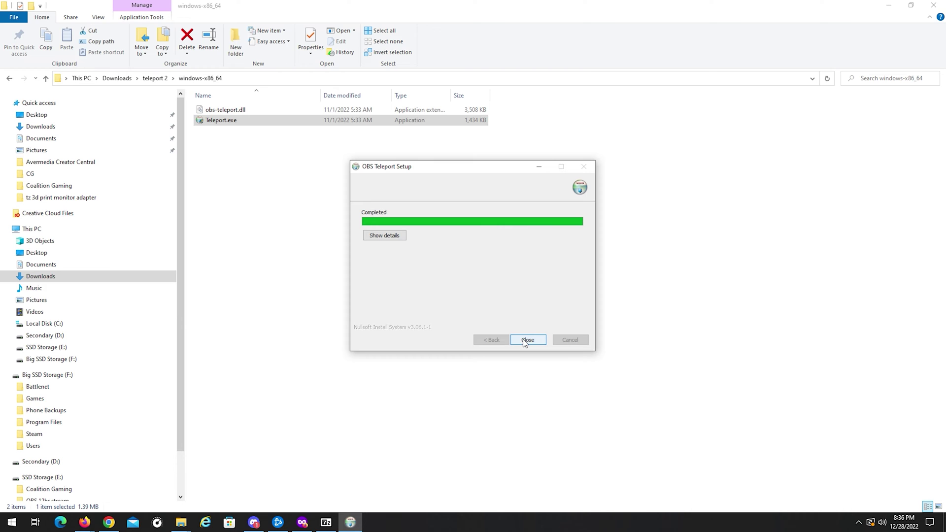
click(526, 340)
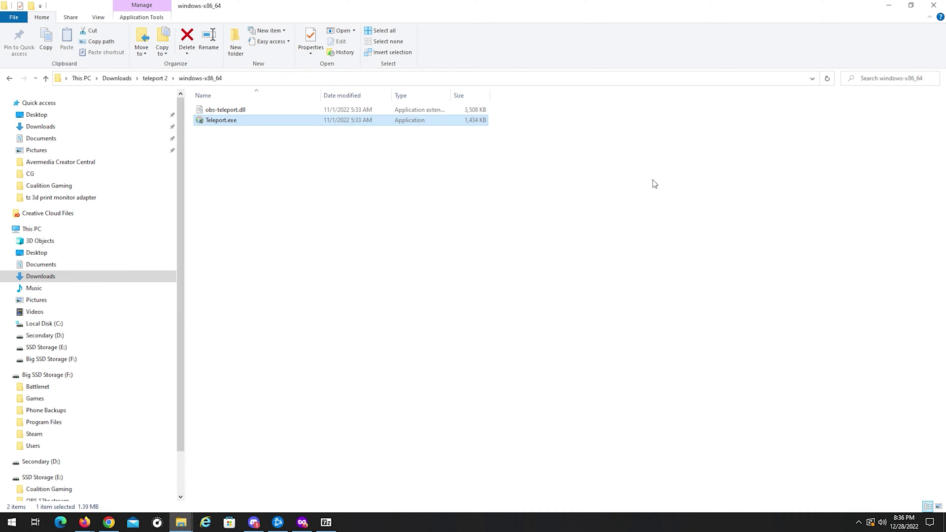
click(940, 7)
Close 7-Zip, minimize Firefox, and launch OBS Studio from a Start search for 'obs'
click(747, 75)
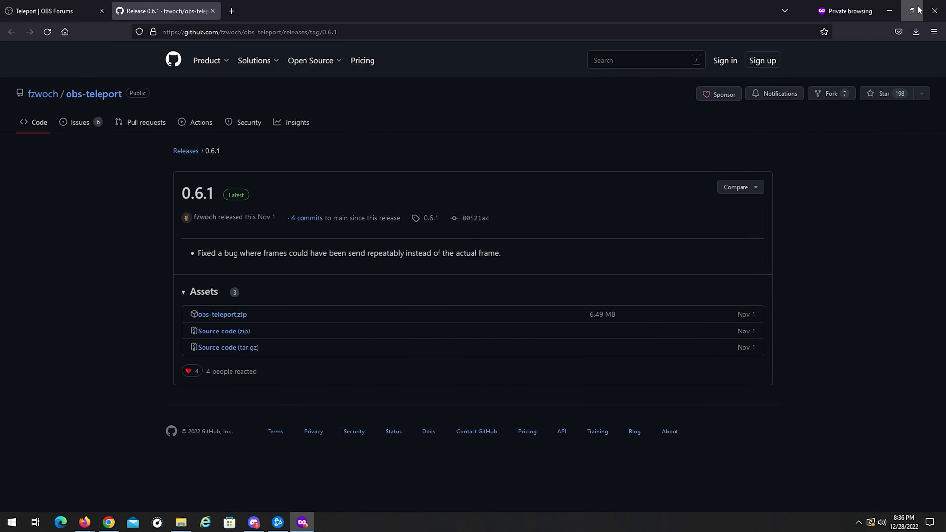
click(889, 11)
key(super)
text(obs)
key(Return)
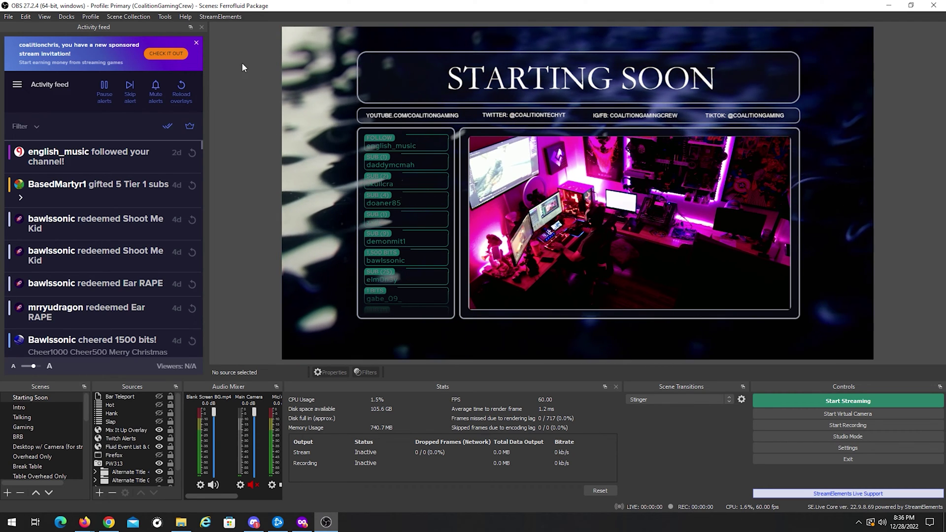
click(166, 17)
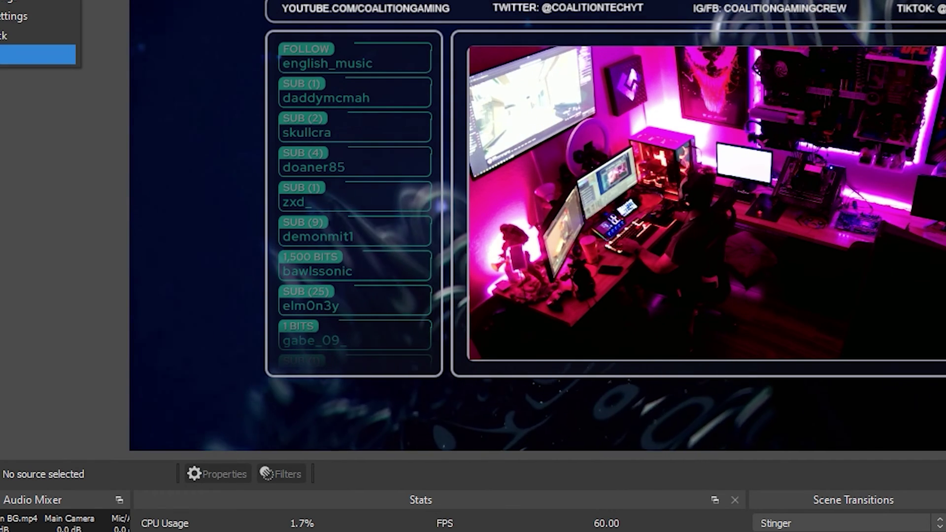
Open the Teleport properties and set Identifier to GAMING PC and Quality to 60
key(Return)
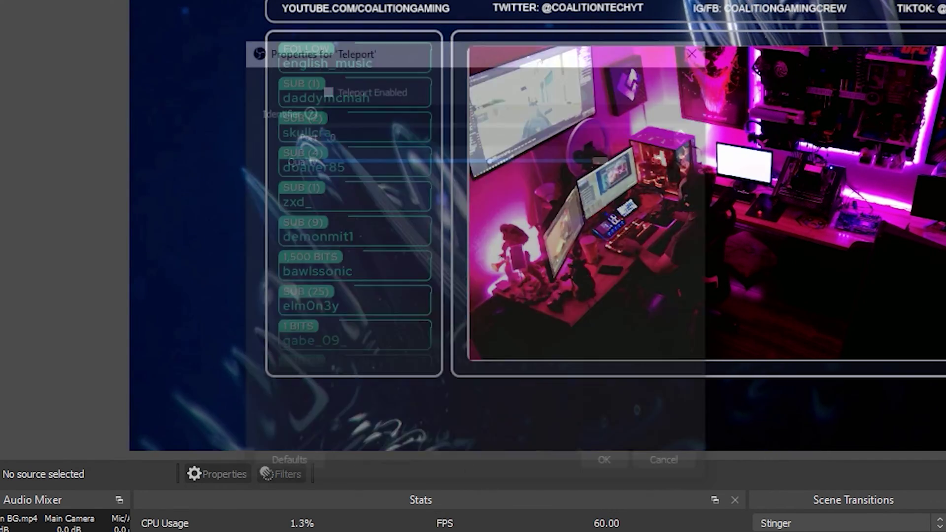
click(376, 114)
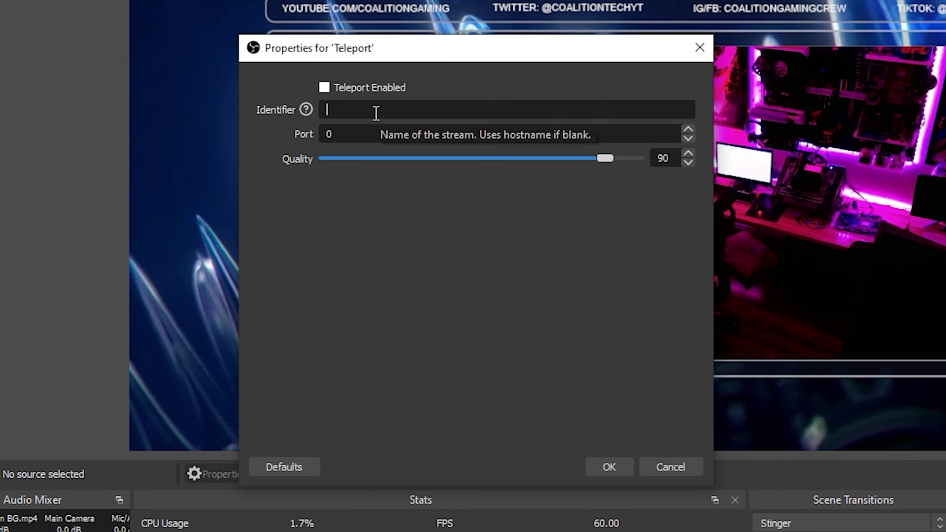
text(GAMING PC)
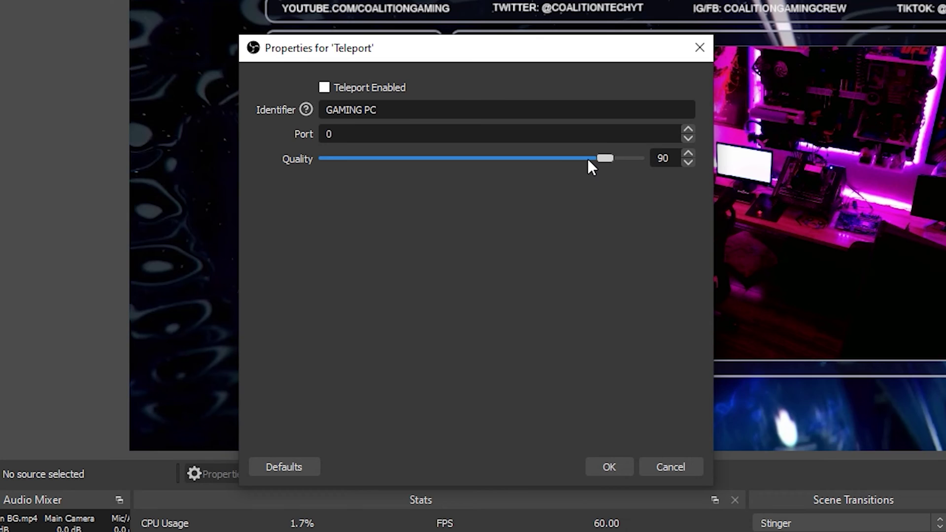
drag(588, 160, 511, 159)
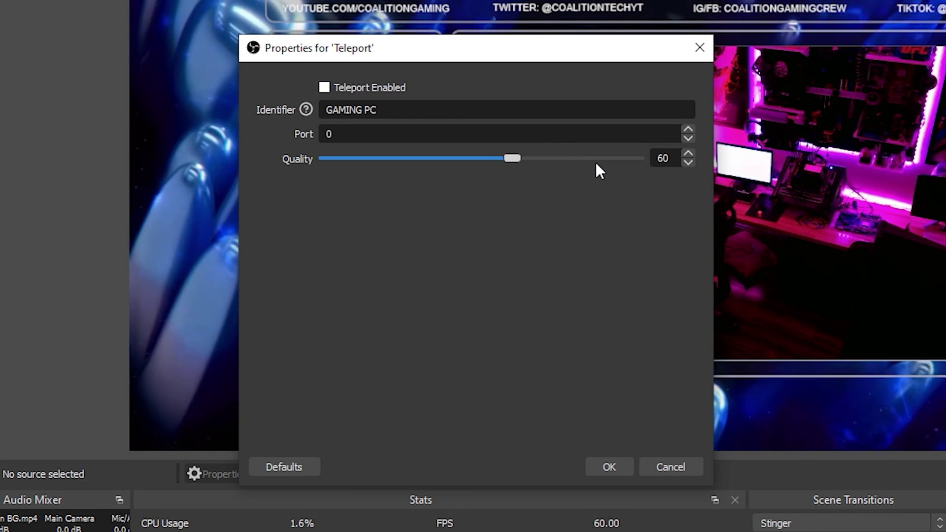
Move the Teleport properties dialog to the left, off the preview
drag(535, 52, 429, 34)
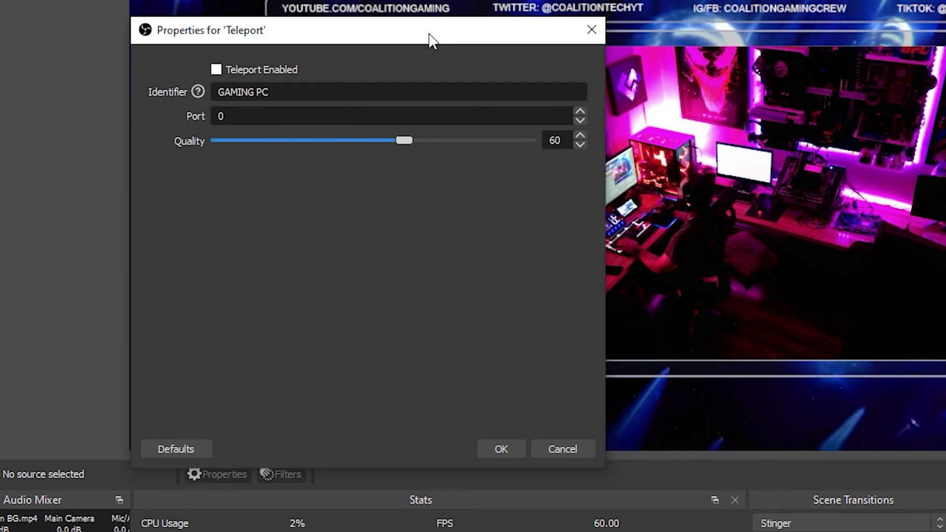
drag(428, 33, 370, 24)
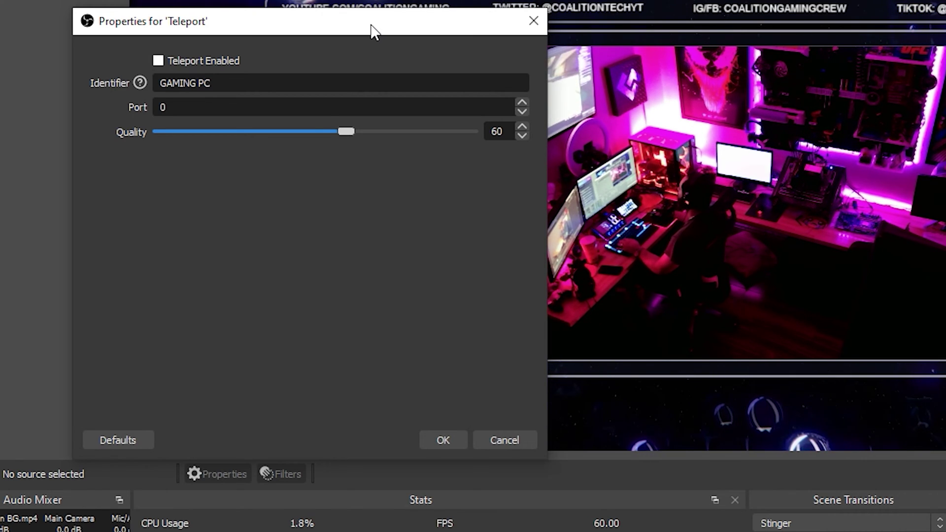
drag(370, 24, 352, 55)
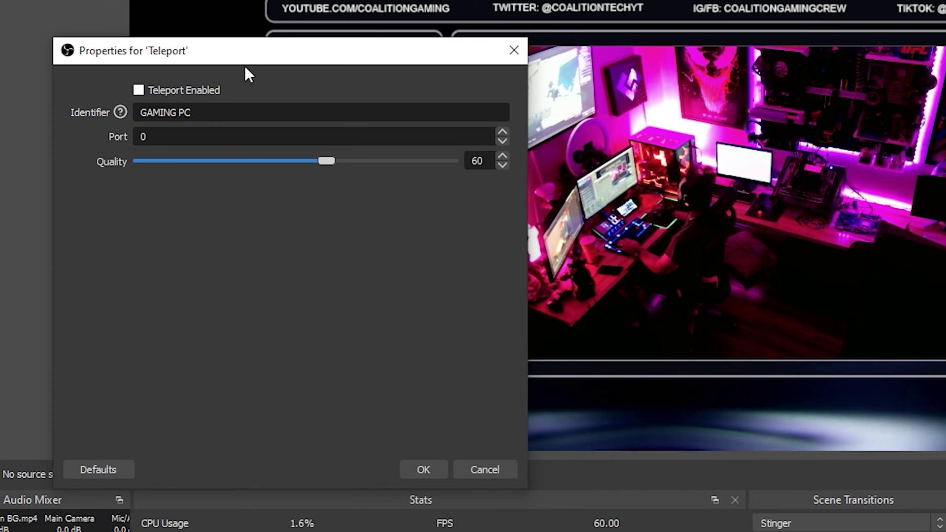
Check Teleport Enabled and confirm the Teleport settings with OK
click(138, 89)
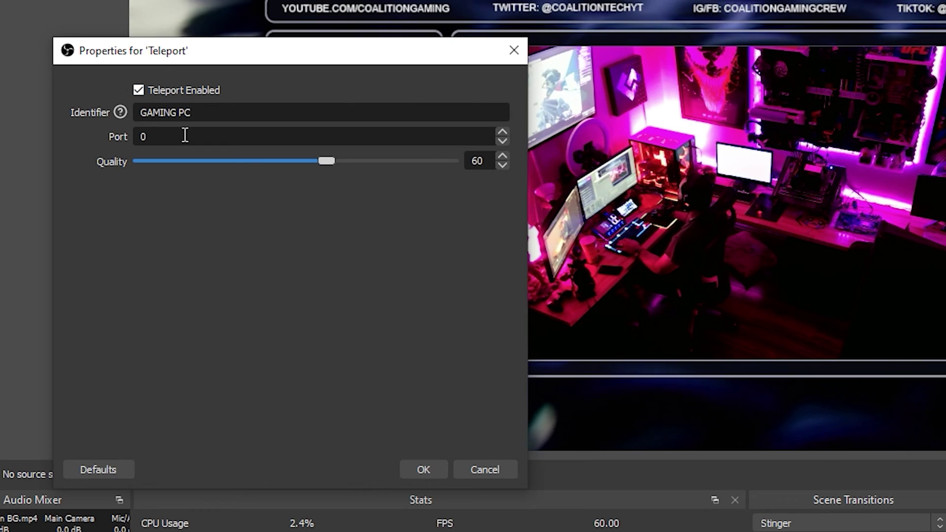
click(429, 472)
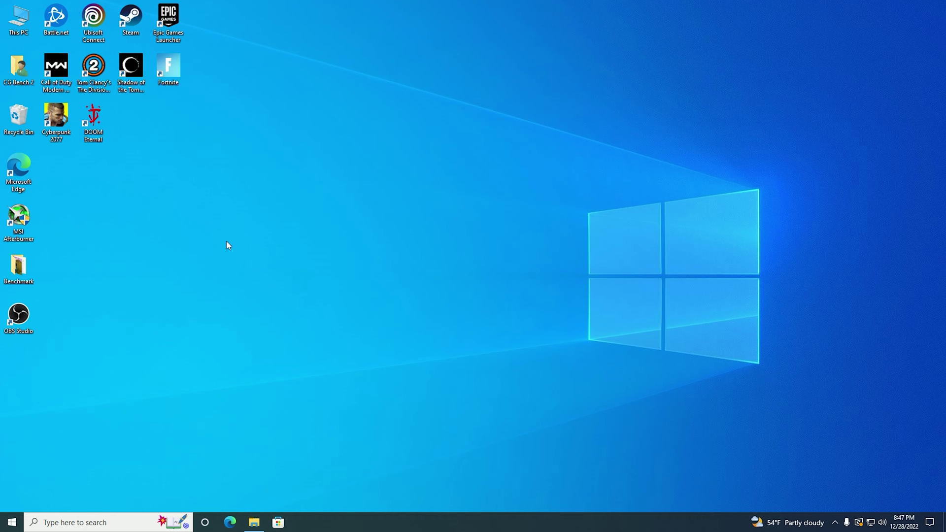
Launch OBS Studio from the desktop icon and view the Teleport properties, cancelling without changes
double_click(30, 315)
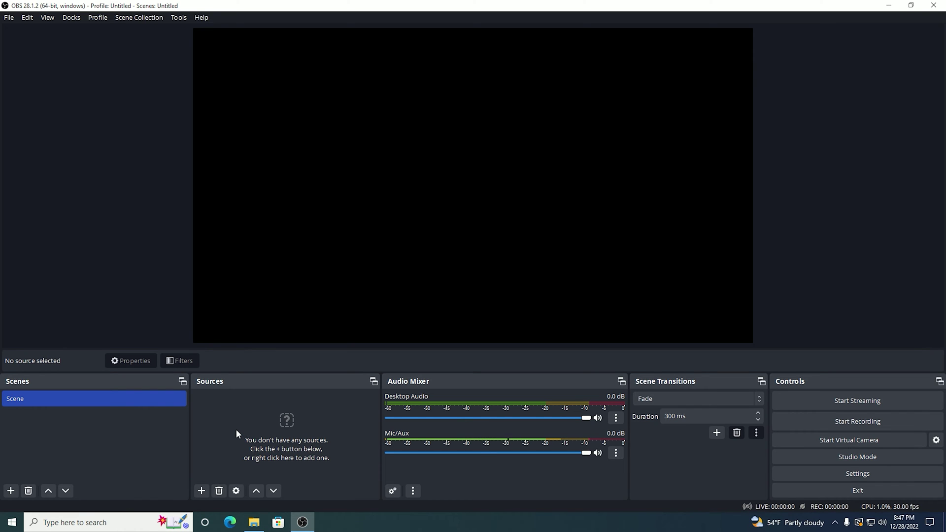
click(179, 18)
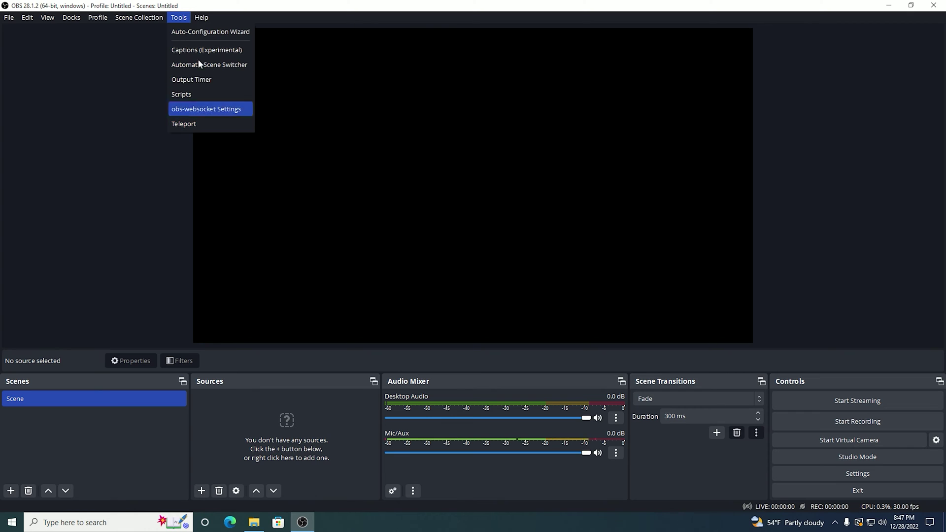
click(186, 125)
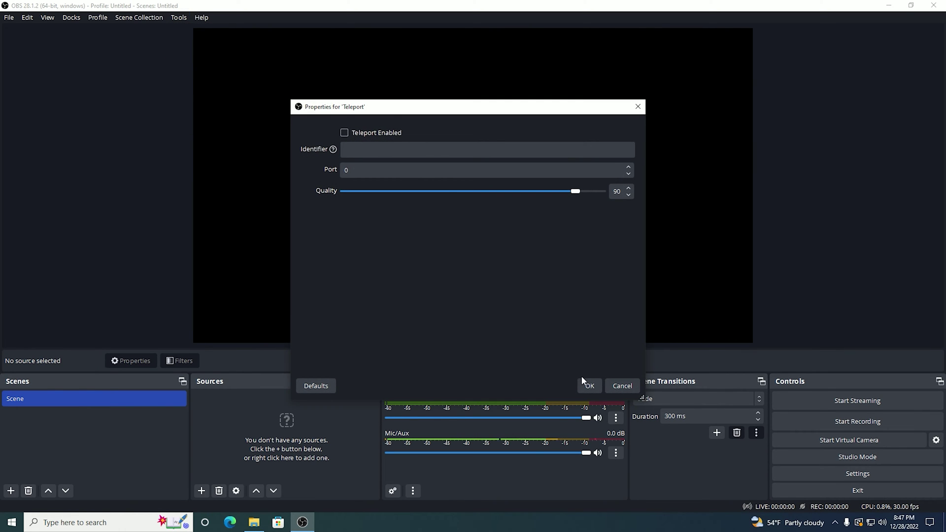
click(623, 386)
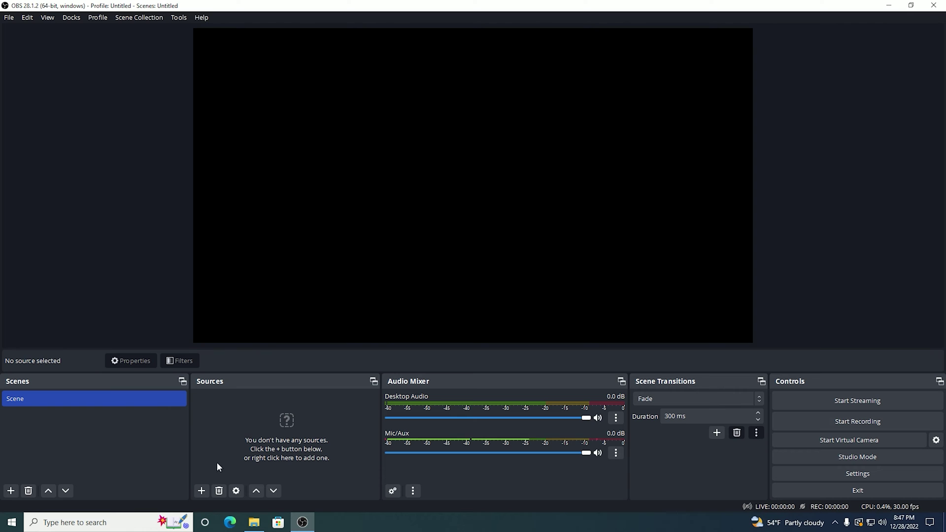
Add a Teleport source to the Scene, keeping the default name 'Teleport'
click(203, 490)
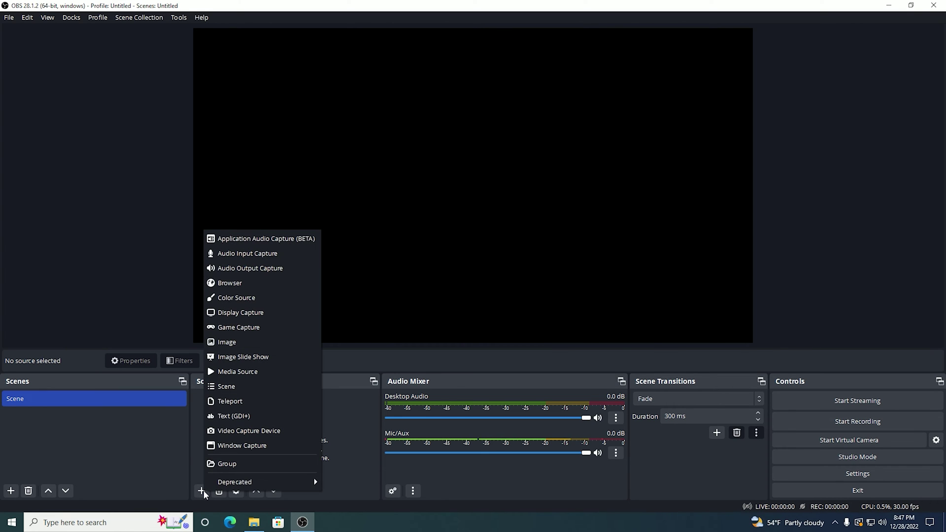
click(242, 400)
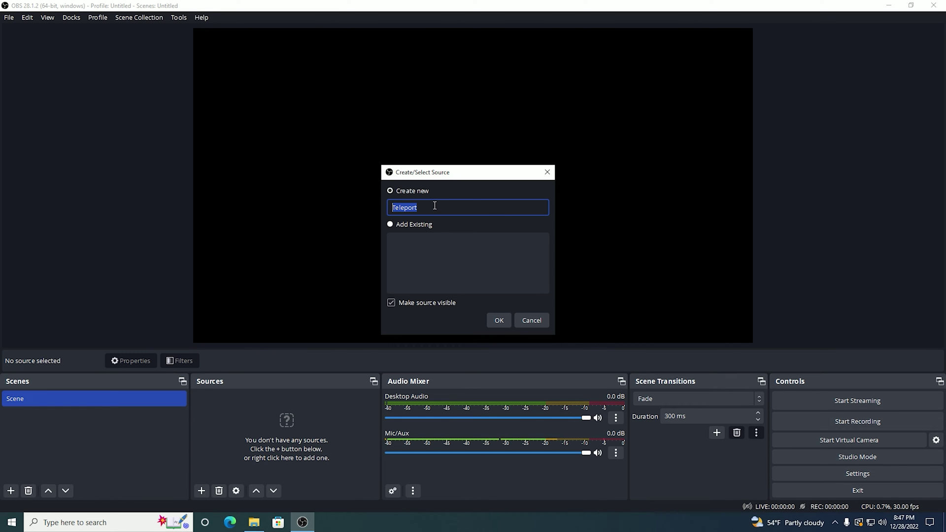
click(497, 322)
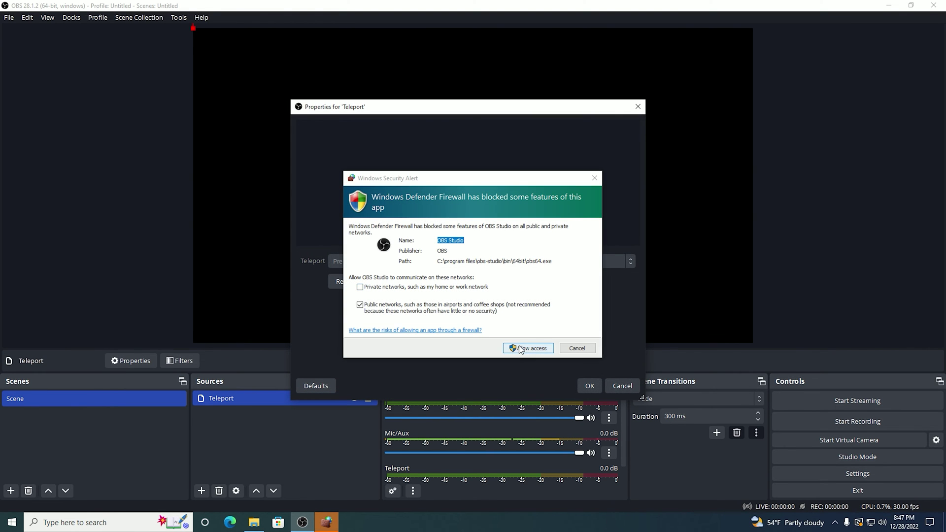
Allow OBS through the firewall and point the Teleport source at the GAMING PC stream
click(521, 347)
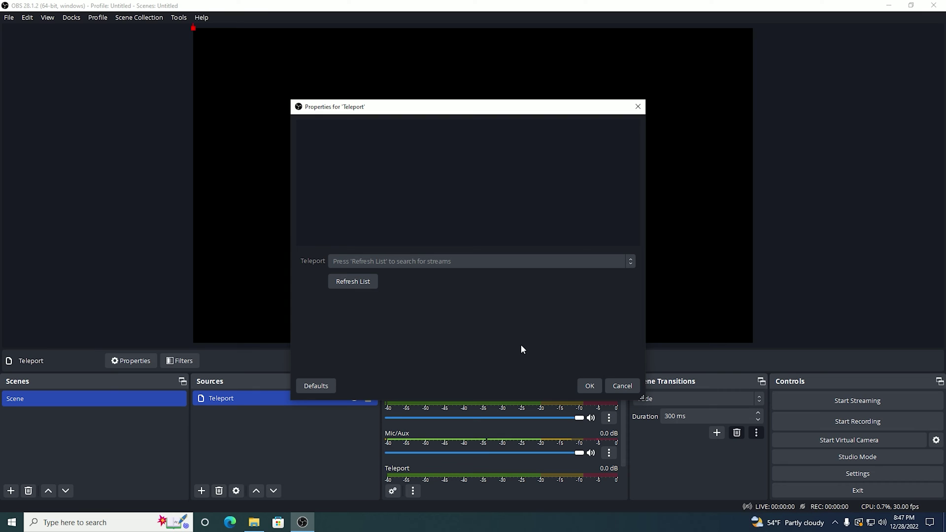
click(352, 283)
click(389, 260)
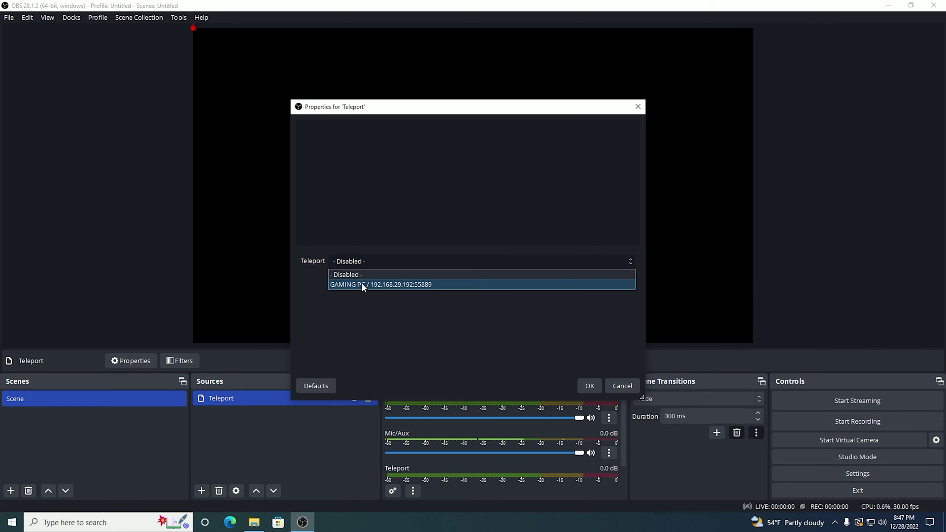
click(406, 284)
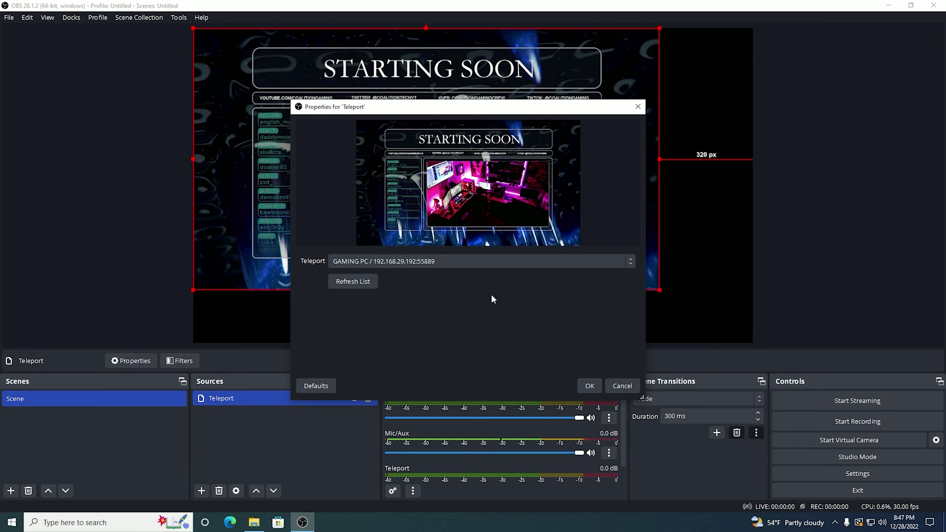
click(589, 387)
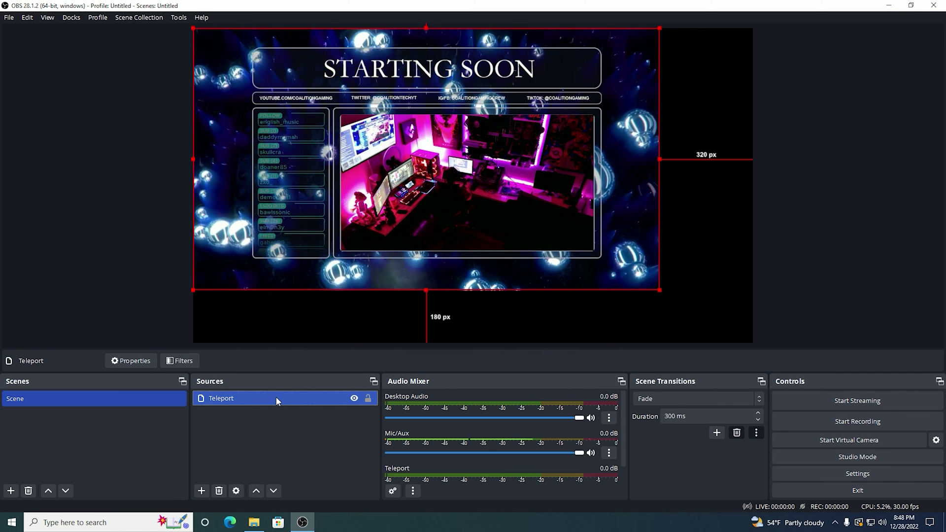
Fit the Teleport source to fill the whole canvas with Ctrl+F
right_click(275, 397)
click(253, 416)
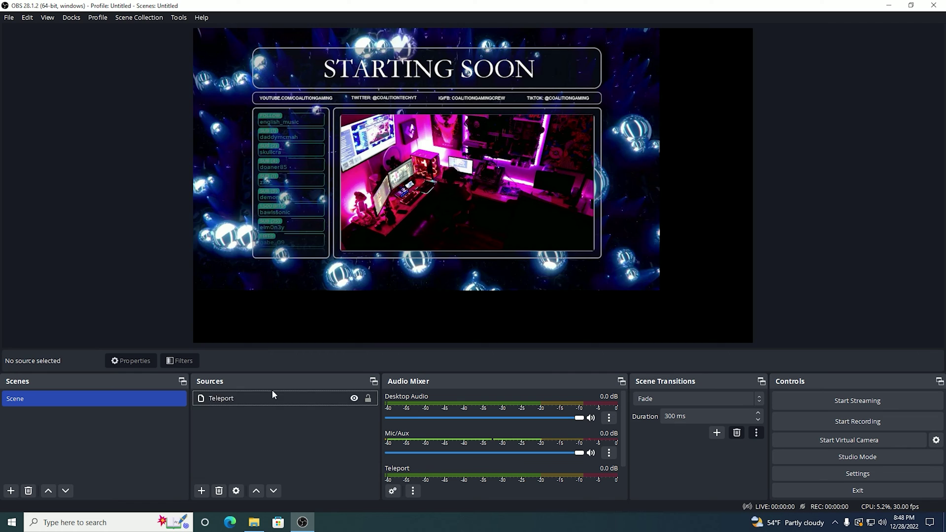
click(270, 397)
key(ctrl+f)
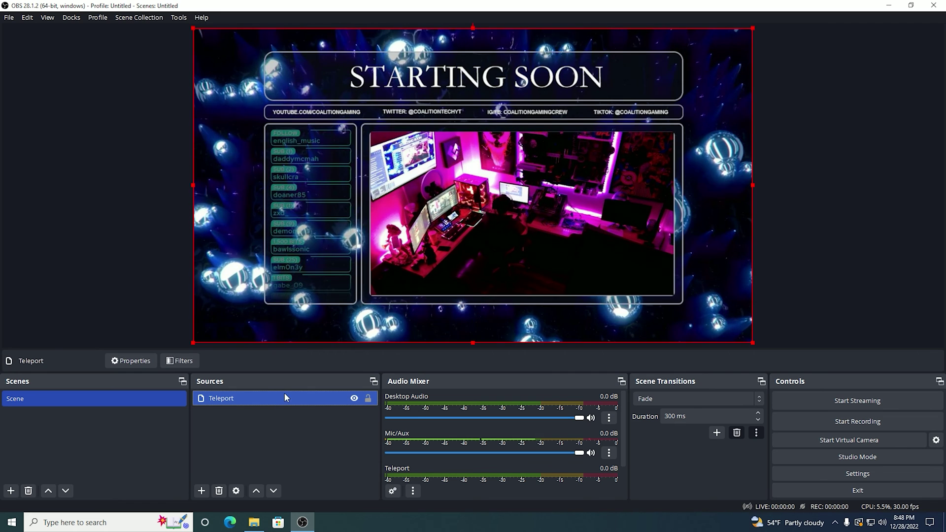
In Video settings, set Base and Output resolution to 1600x900 and Common FPS to 60, then apply
click(810, 473)
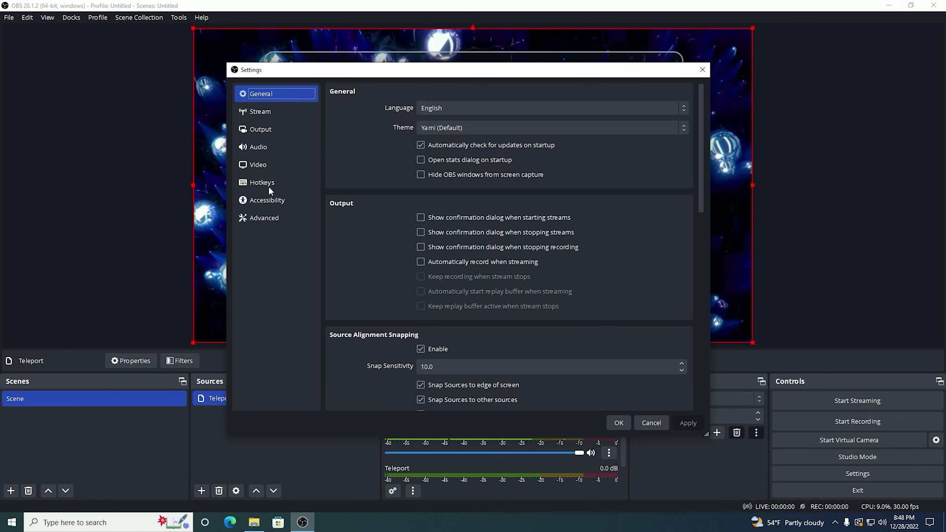
click(264, 166)
drag(456, 91, 383, 92)
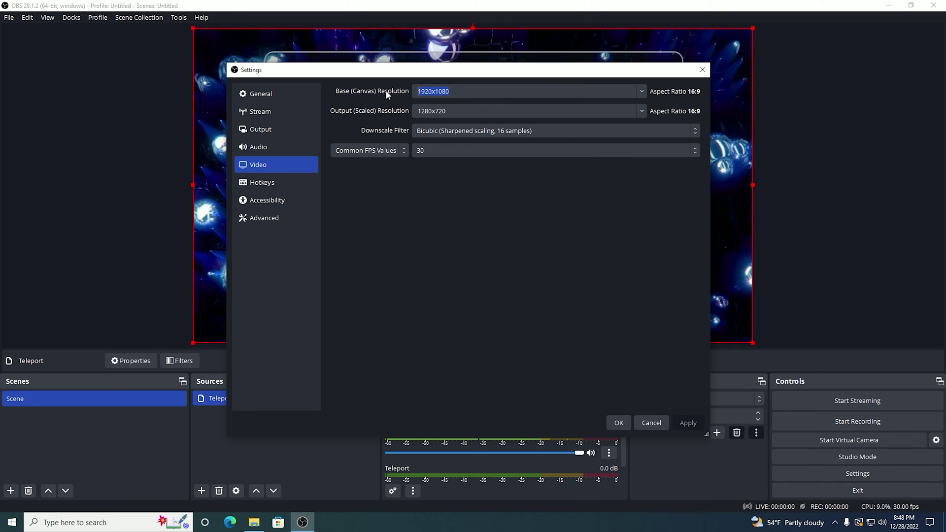
text(1600x900)
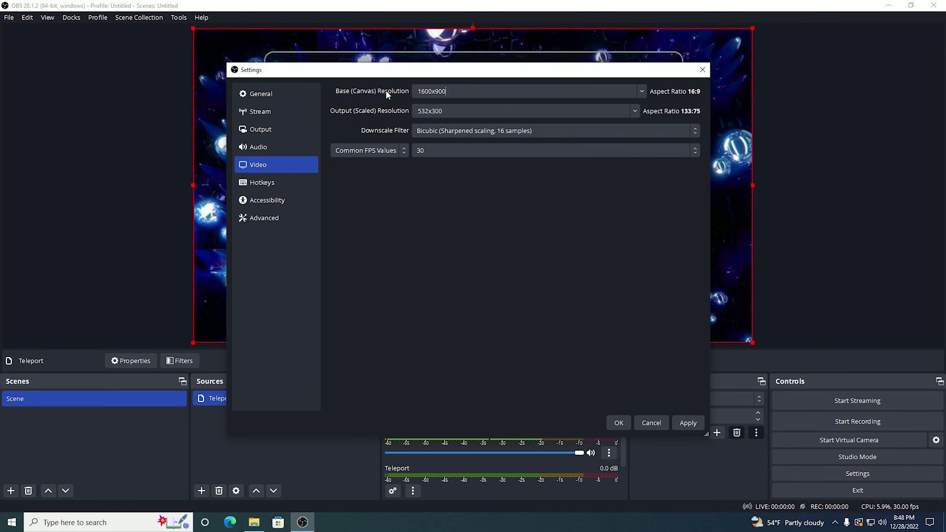
key(Tab)
text(1)
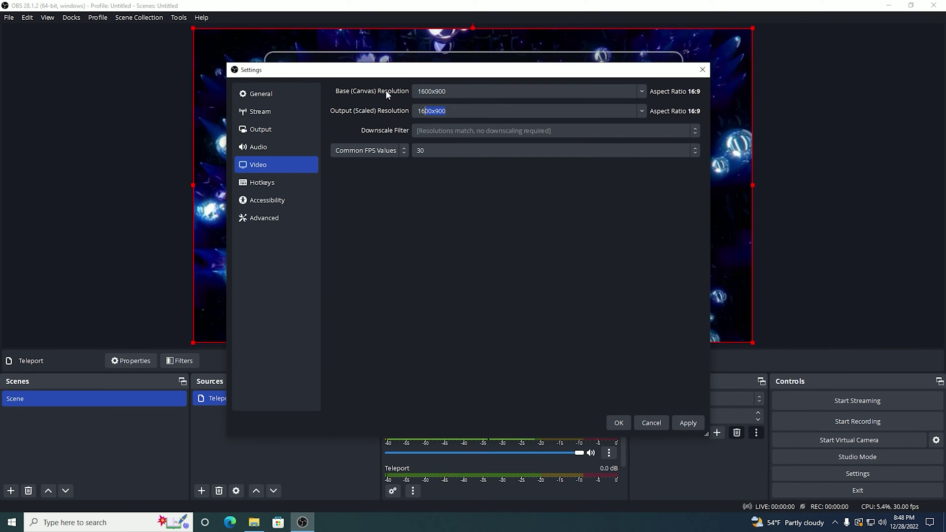
click(463, 151)
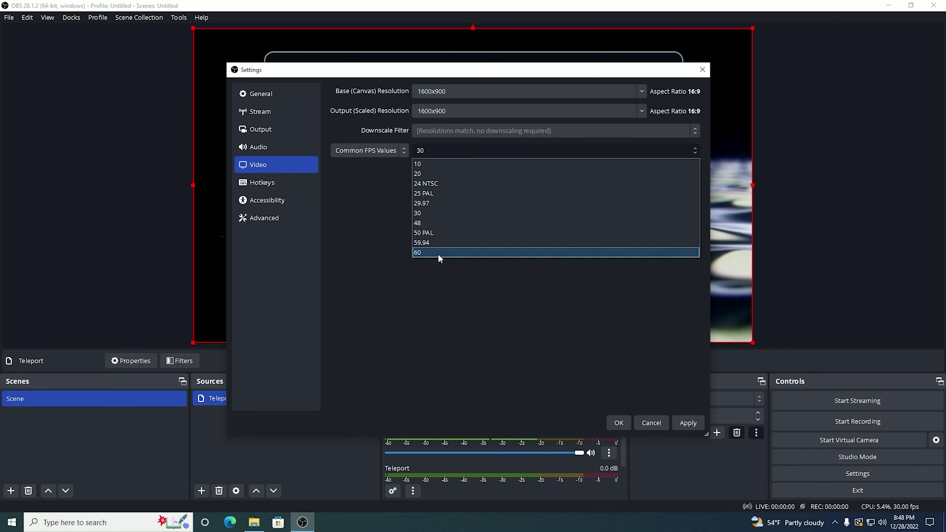
click(438, 252)
click(690, 422)
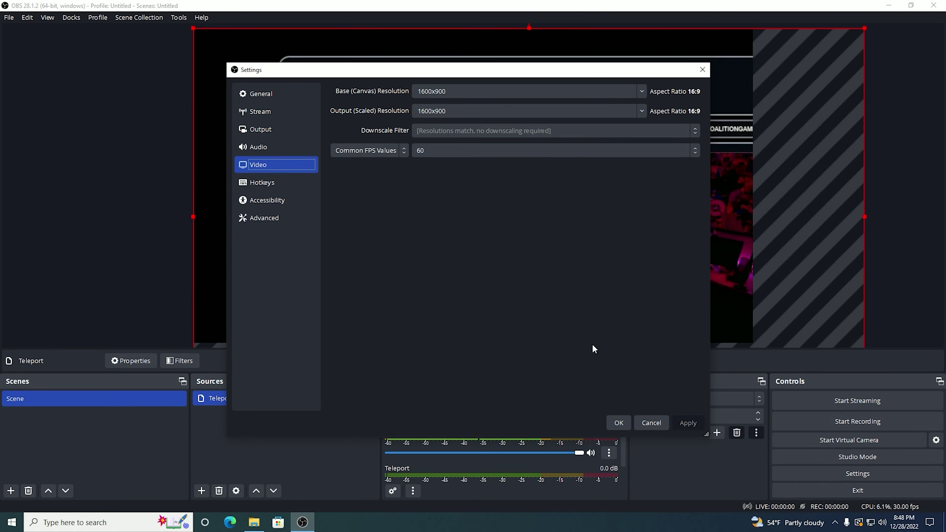
click(618, 423)
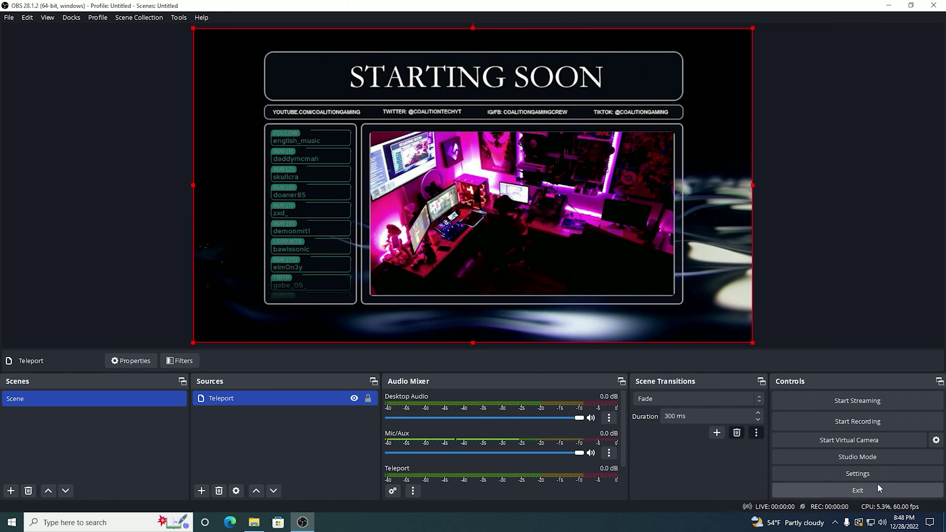
In Settings, switch Output Mode to Advanced and choose the AMD HW H.264 encoder
key(space)
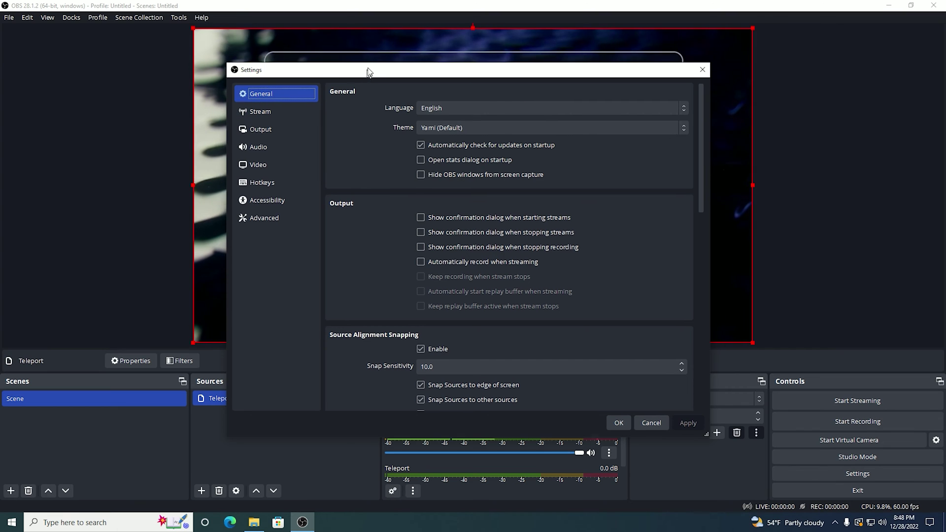
drag(365, 74, 354, 55)
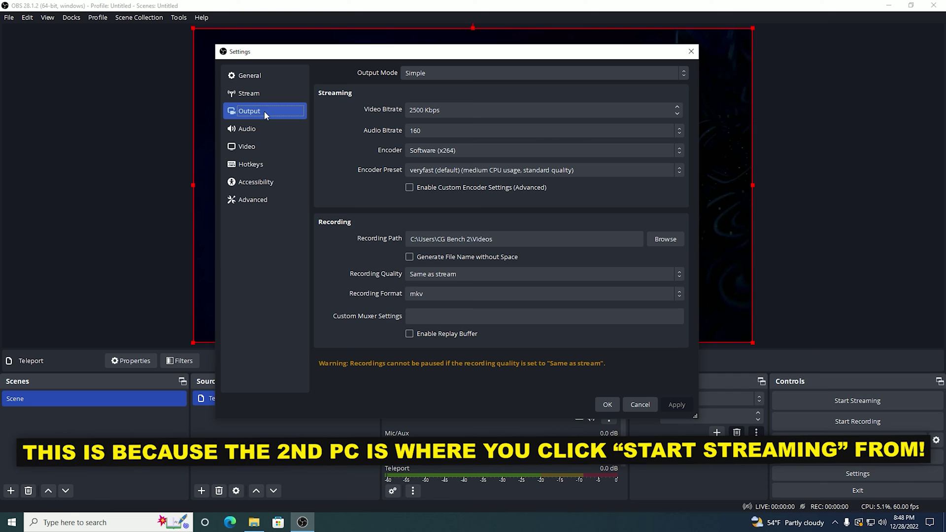
click(463, 74)
click(442, 94)
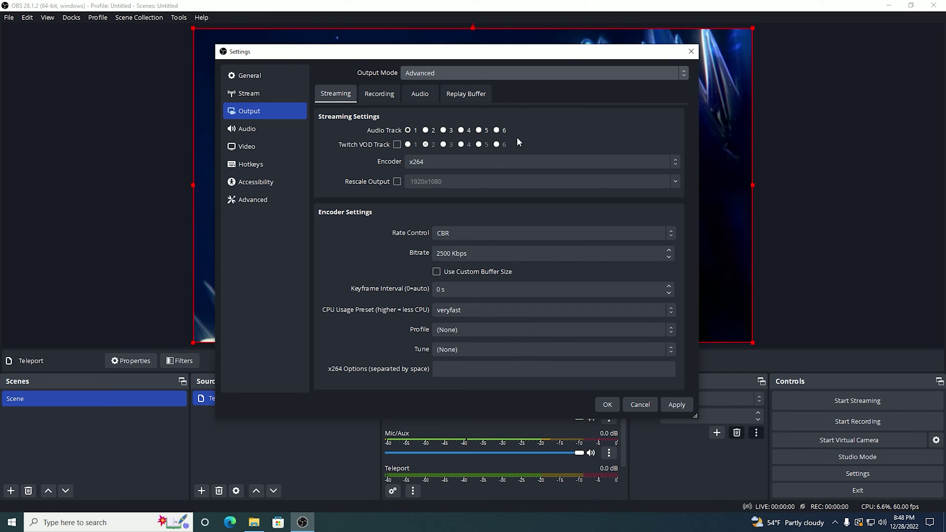
click(476, 161)
click(448, 175)
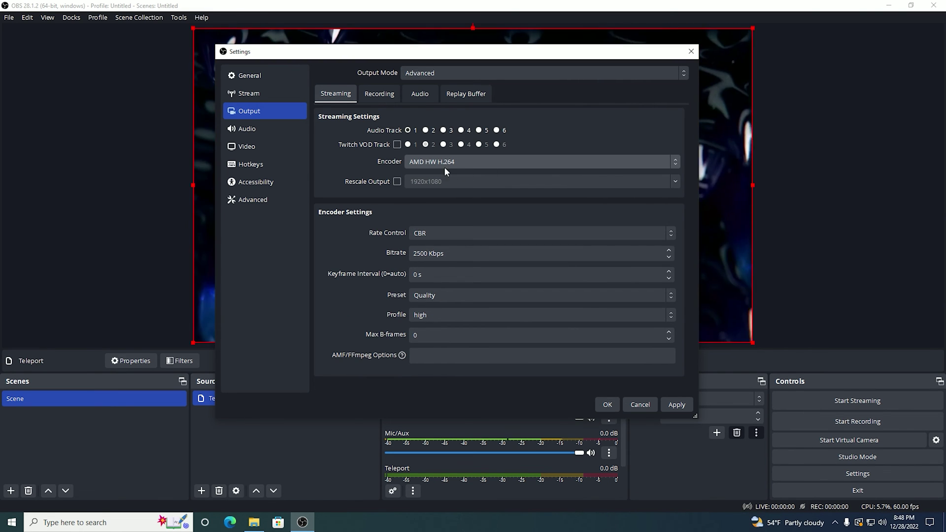
Set the bitrate to 7000 Kbps and the keyframe interval to 2 s
drag(459, 253, 408, 249)
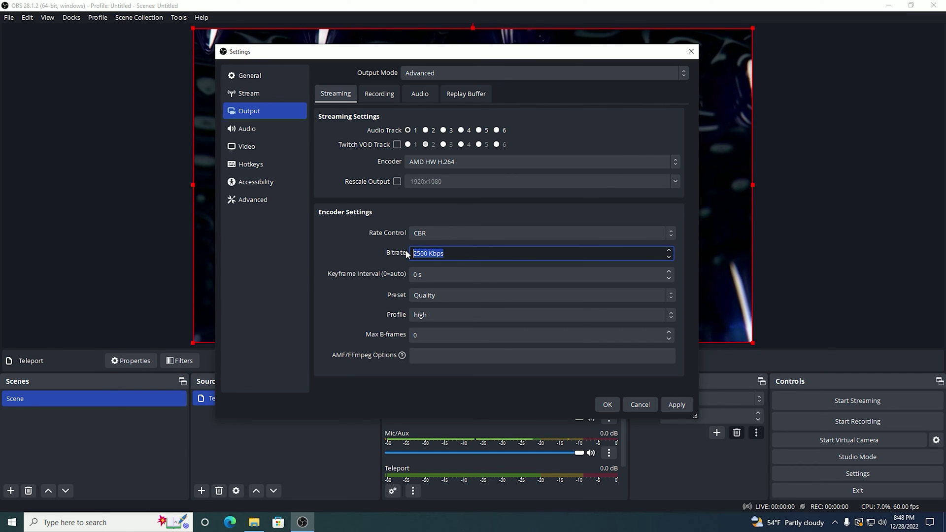
text(7000)
key(Tab)
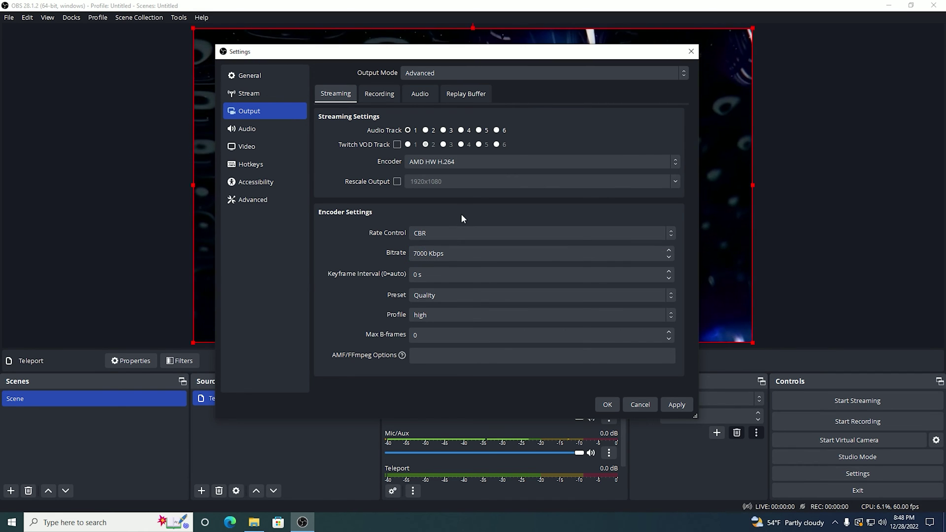
text(2)
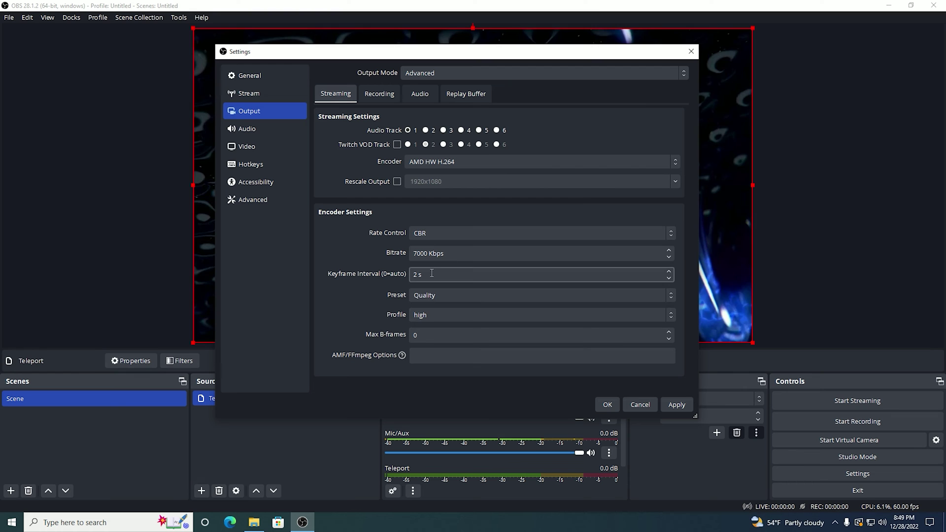
Keep the Quality preset, set Max B-frames to 2, and apply the output settings
click(446, 296)
click(371, 313)
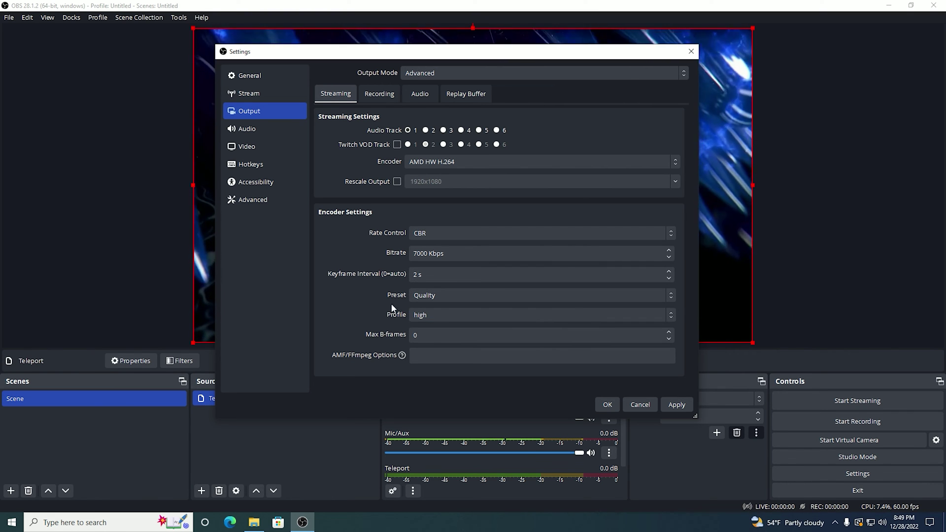
click(462, 297)
click(372, 303)
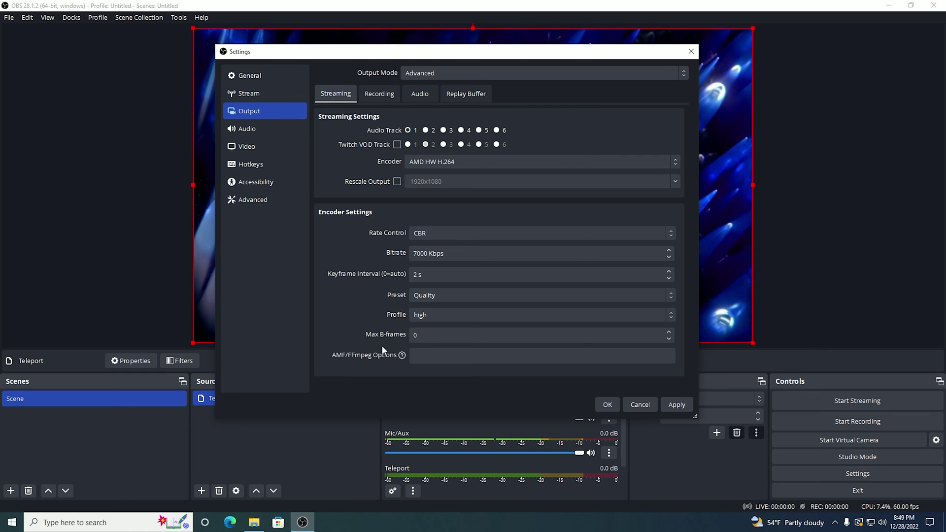
click(443, 335)
scroll(443, 335, up, 2)
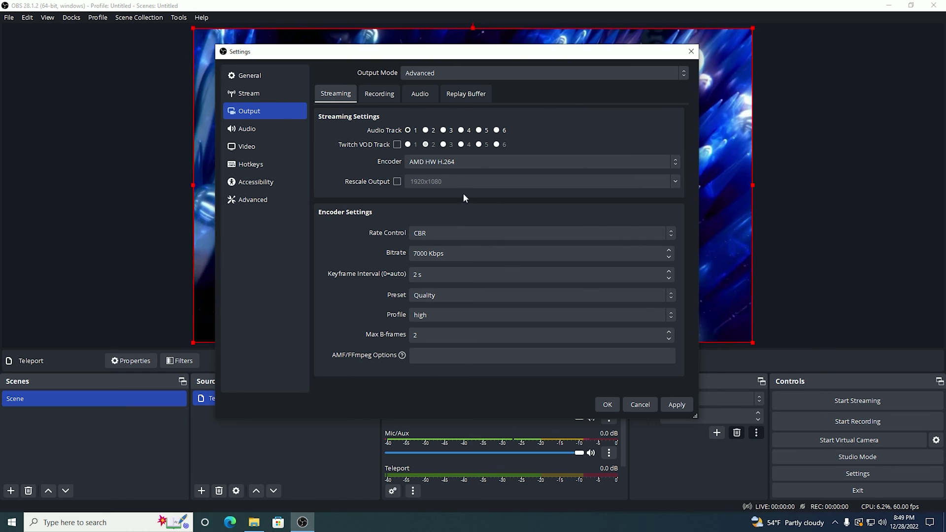
click(671, 406)
click(283, 148)
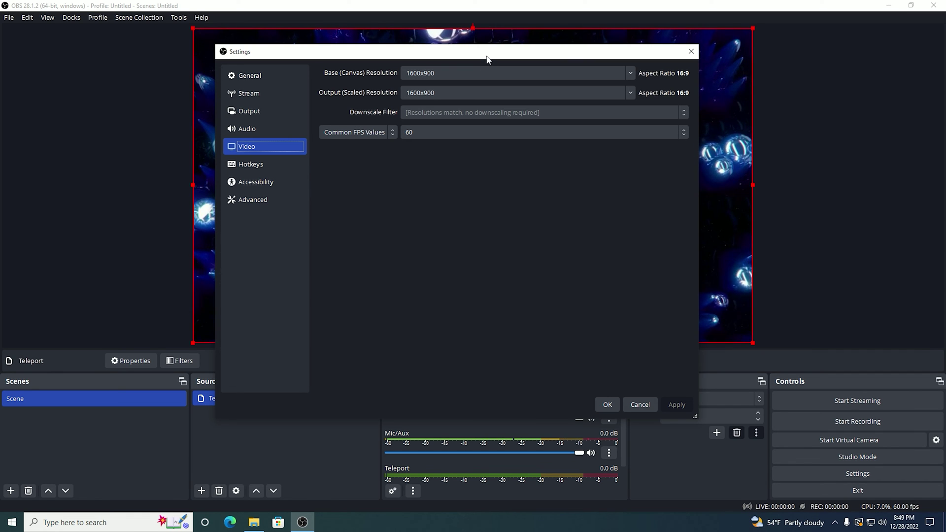
Review the Output and Video pages, close Settings with OK, then select the Teleport source
drag(491, 59, 487, 103)
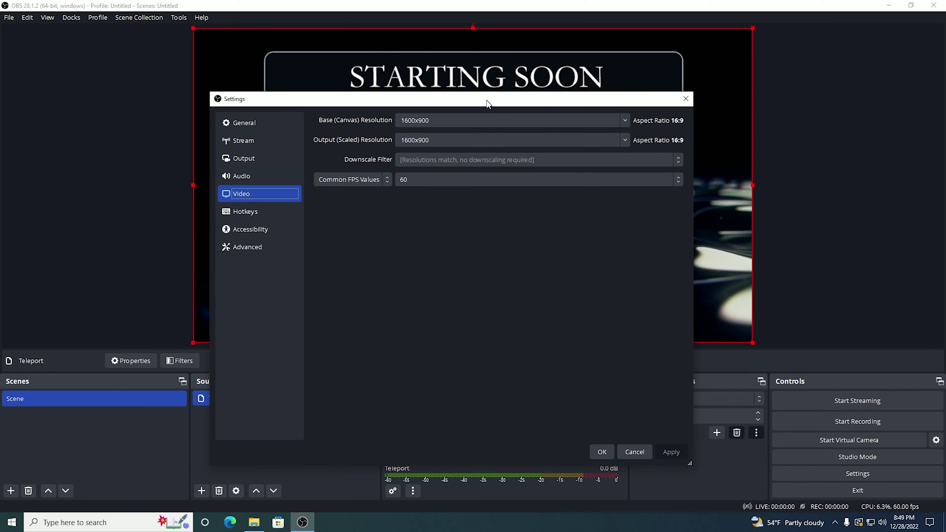
click(260, 158)
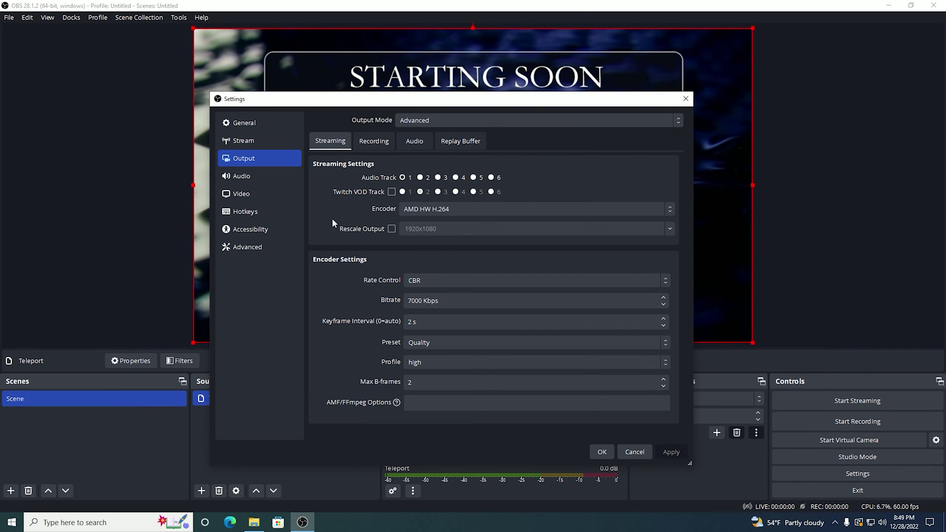
drag(409, 103, 374, 71)
click(230, 167)
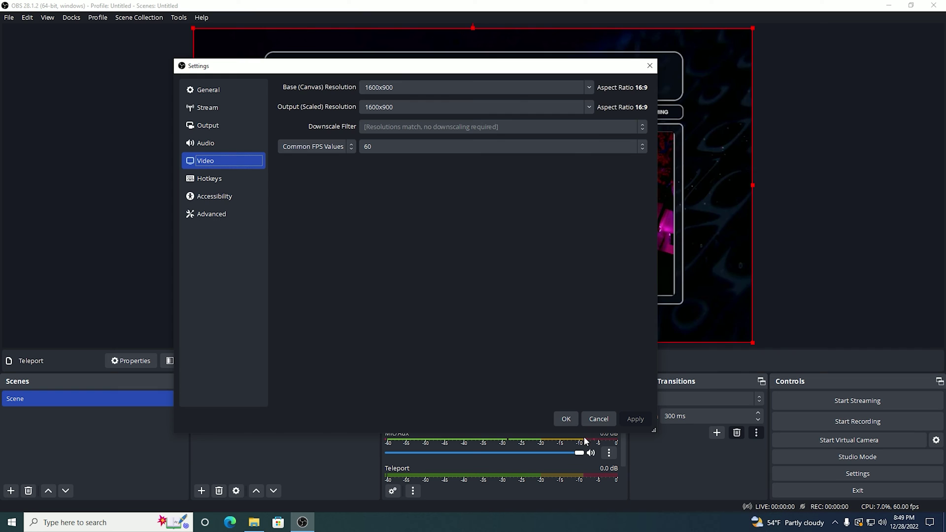
click(566, 418)
click(345, 398)
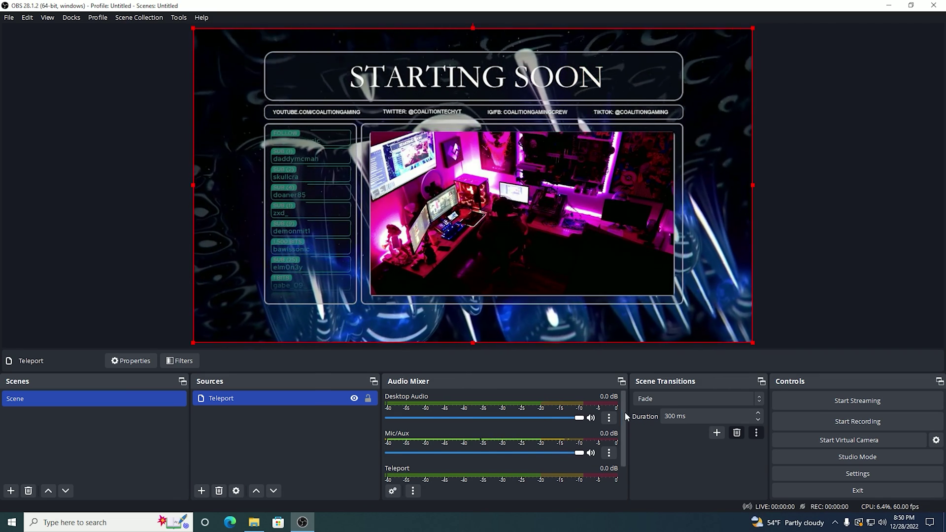
scroll(624, 419, down, 2)
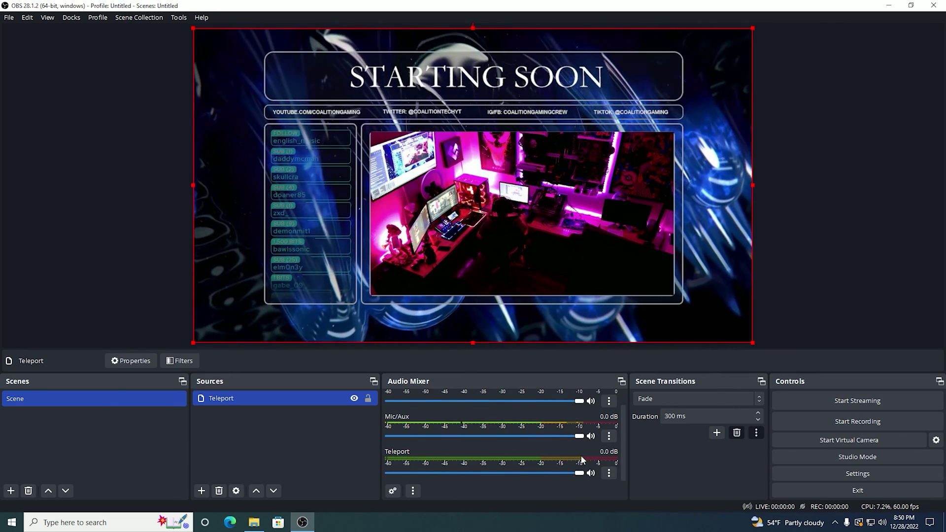